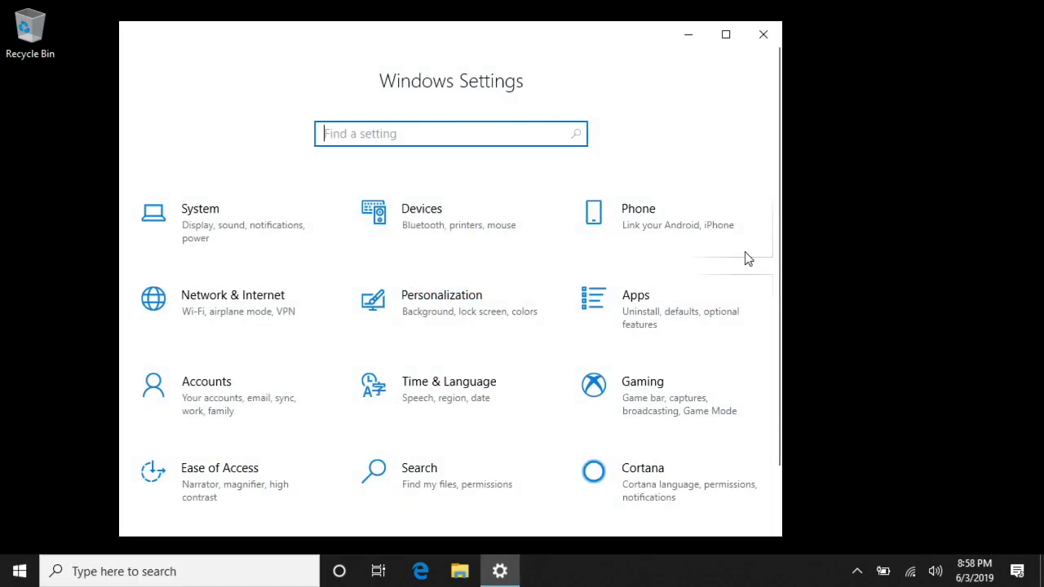
Open the list of optional Windows features available to add from the Apps settings
left_click(629, 314)
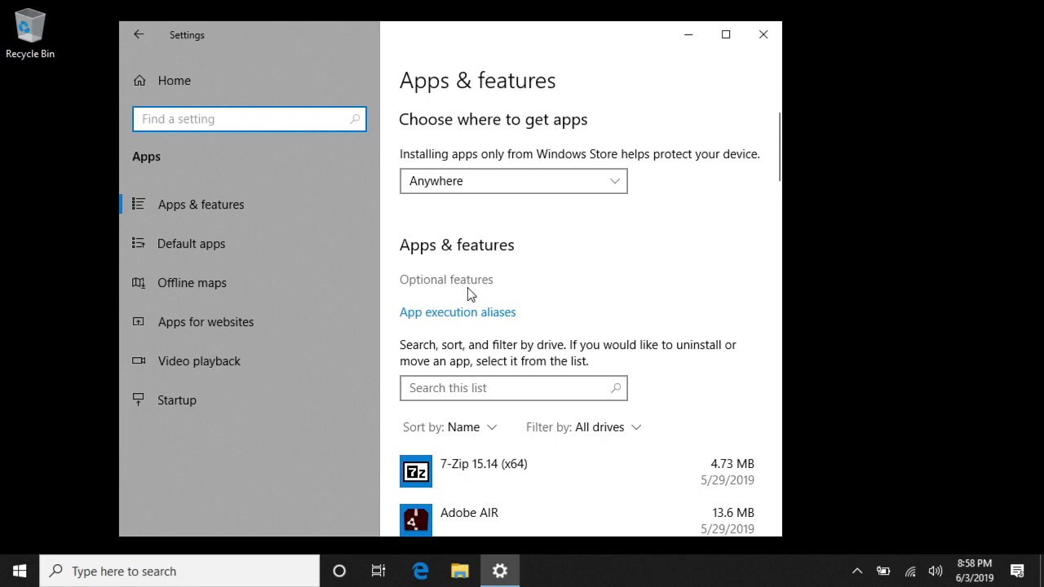
left_click(469, 292)
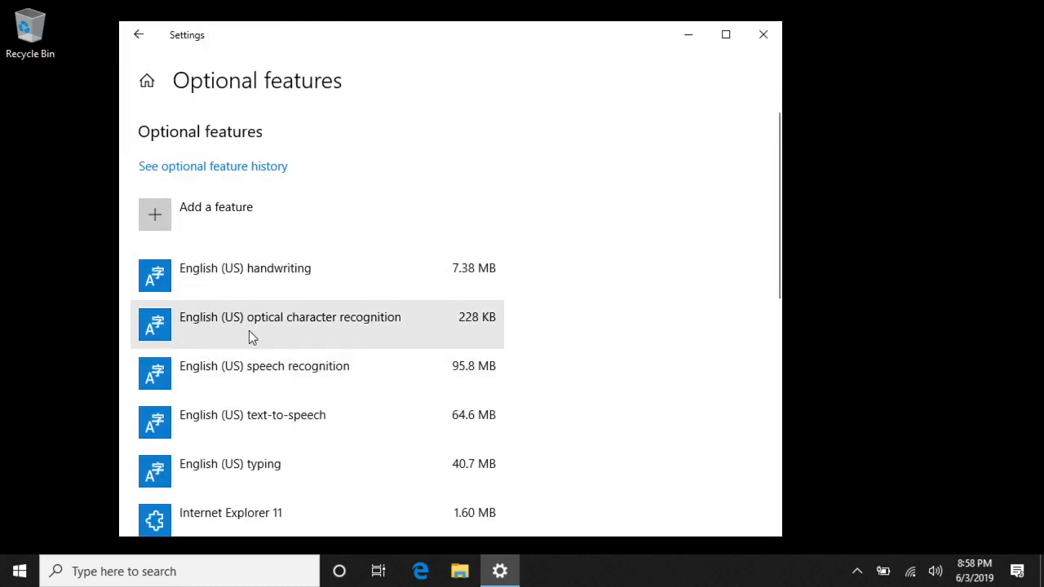
scroll(249, 337, "down", 5)
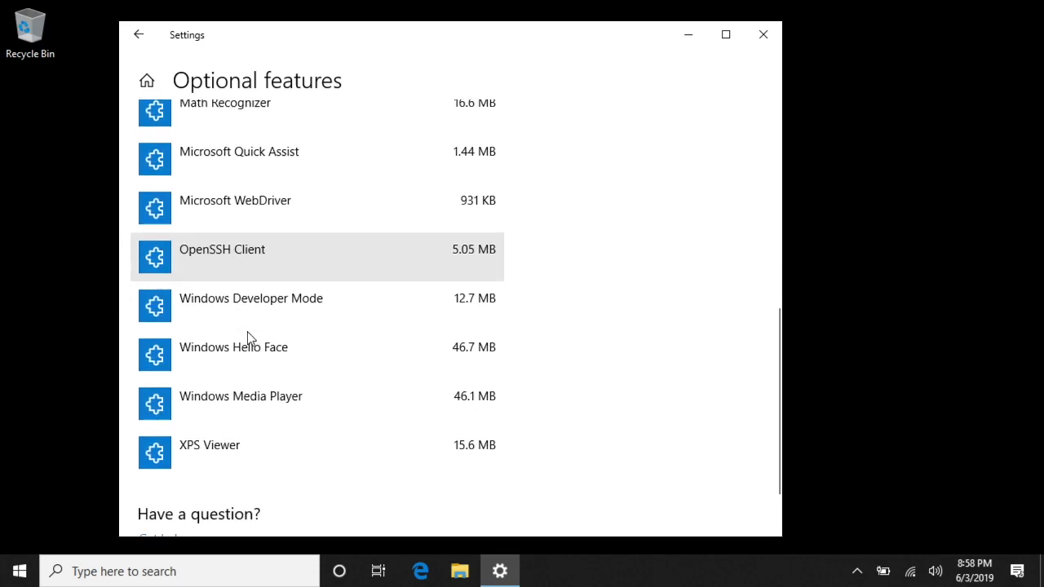
scroll(204, 303, "up", 5)
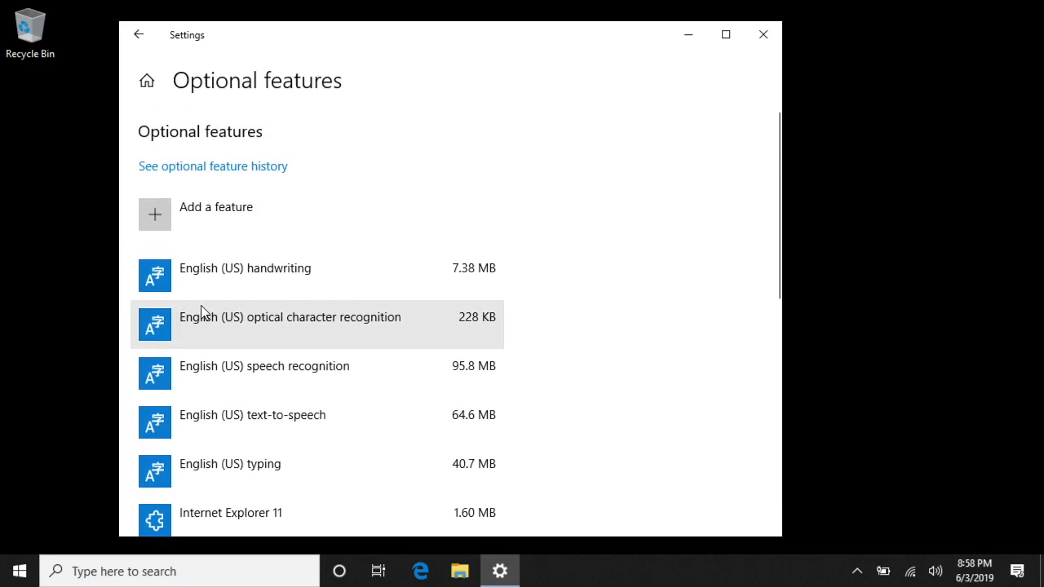
left_click(155, 213)
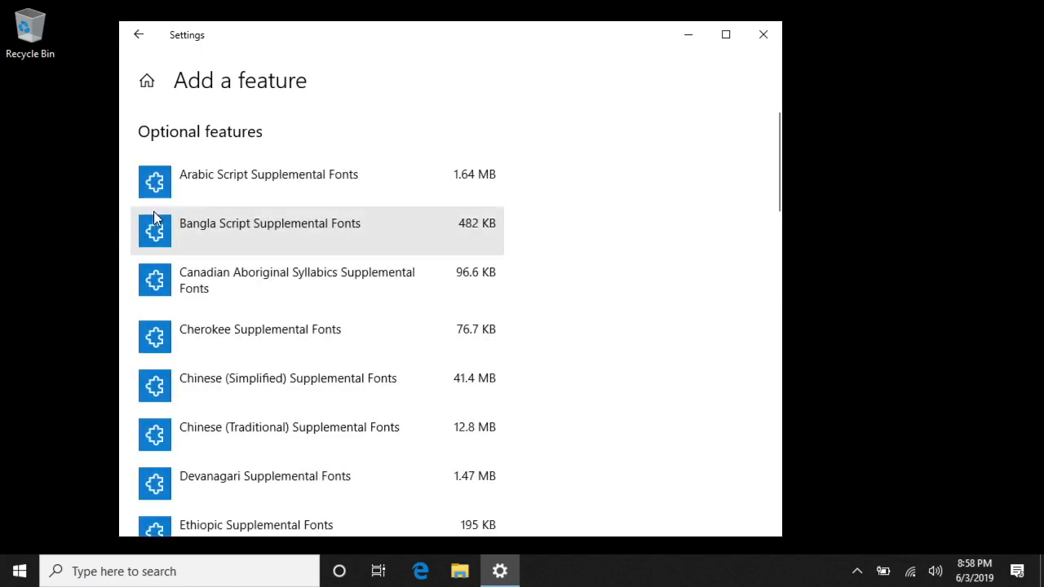
Find OpenSSH Server among the available optional features and install it
scroll(327, 326, "down", 10)
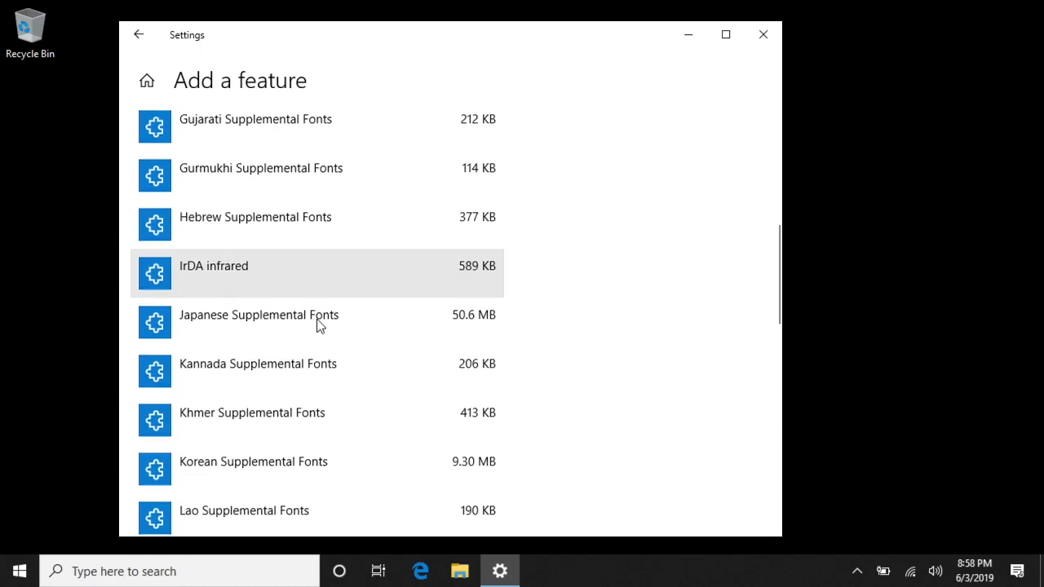
scroll(314, 326, "down", 3)
scroll(315, 326, "up", 1)
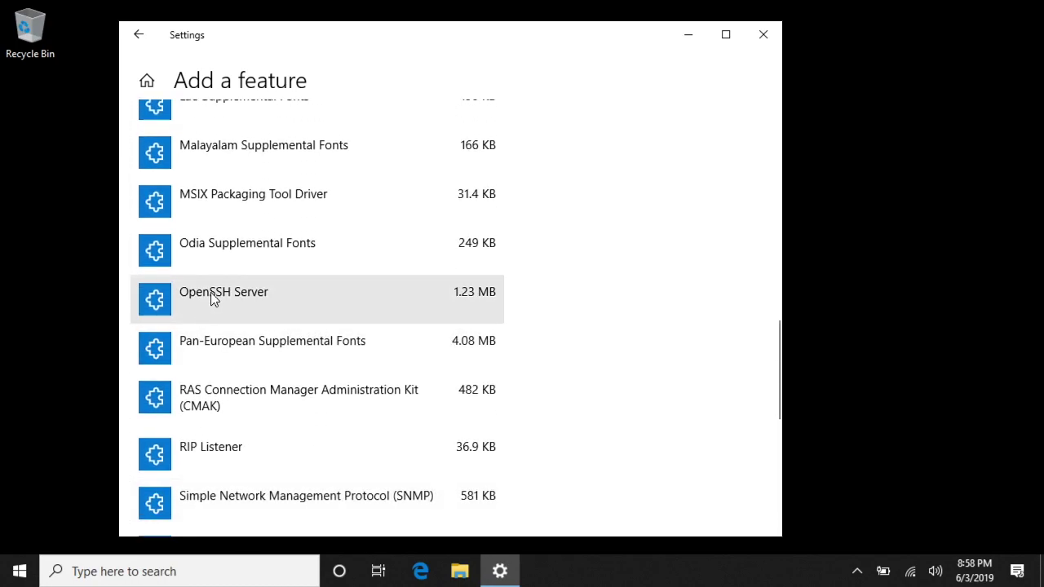
left_click(211, 300)
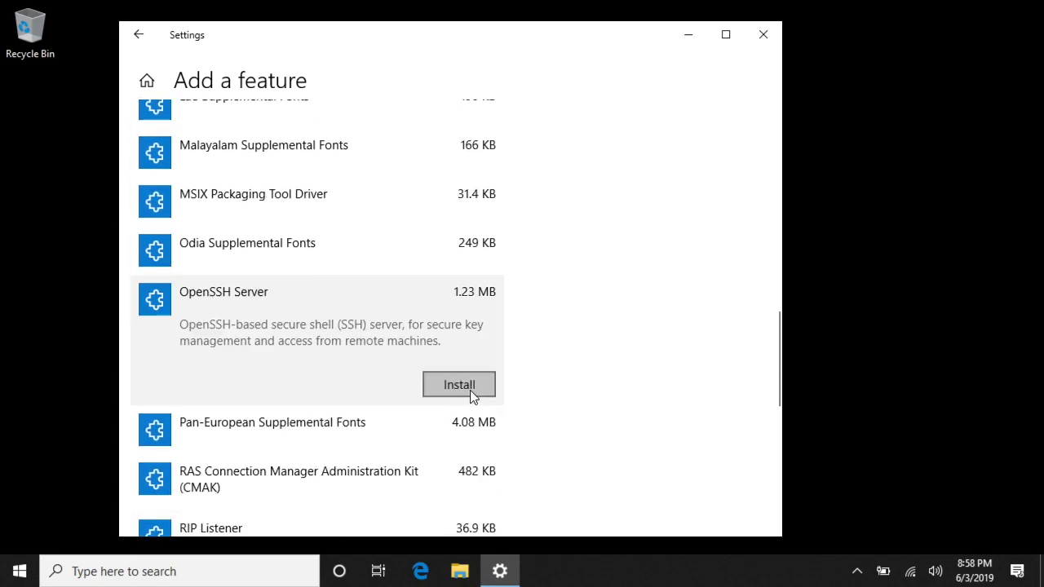
left_click(447, 386)
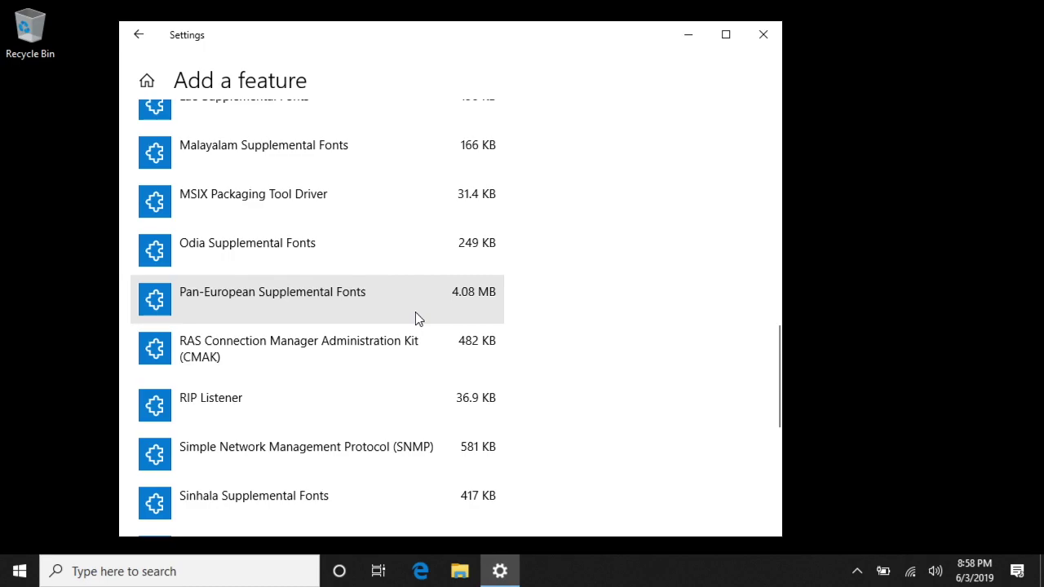
Leave the list of available features and go back through Apps & features to the main Settings page
scroll(226, 144, "down", 4)
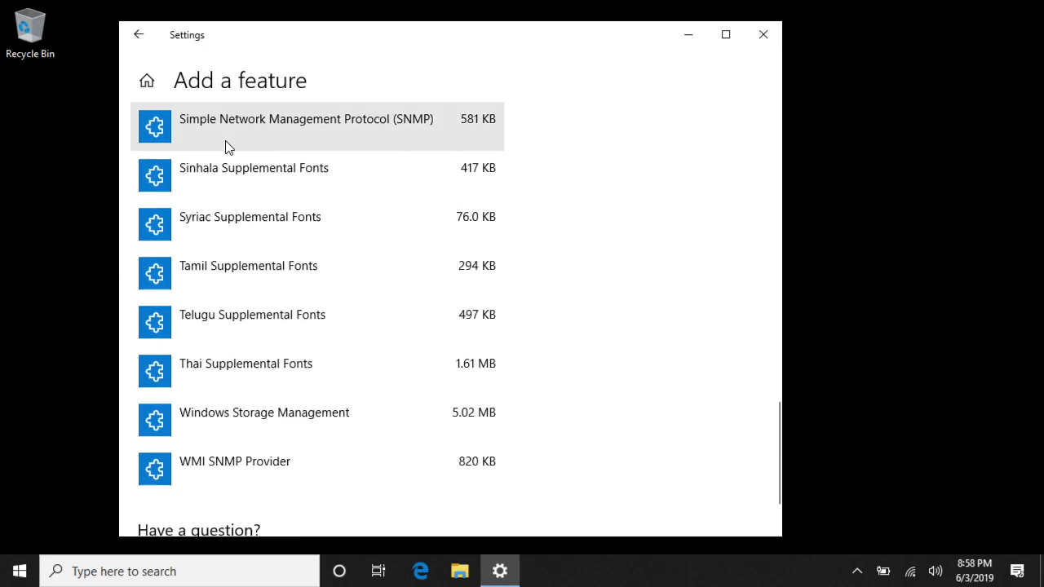
scroll(226, 146, "up", 10)
scroll(224, 145, "up", 5)
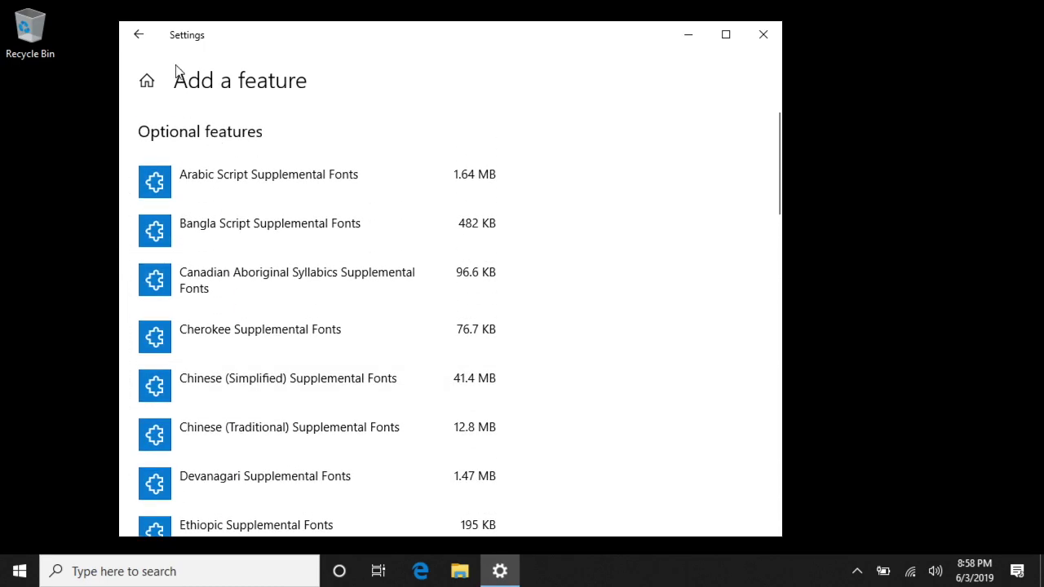
left_click(139, 40)
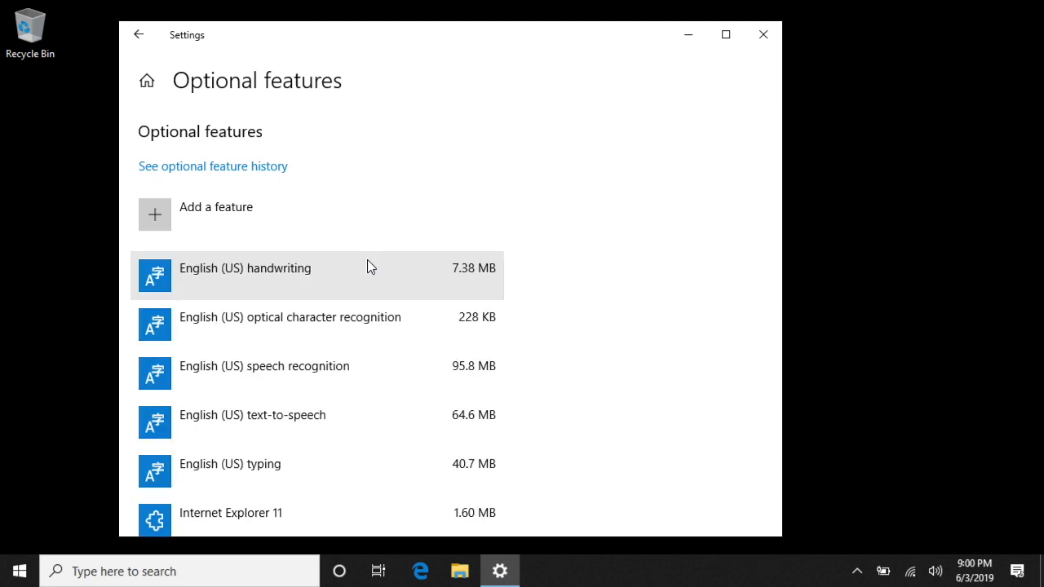
left_click(141, 36)
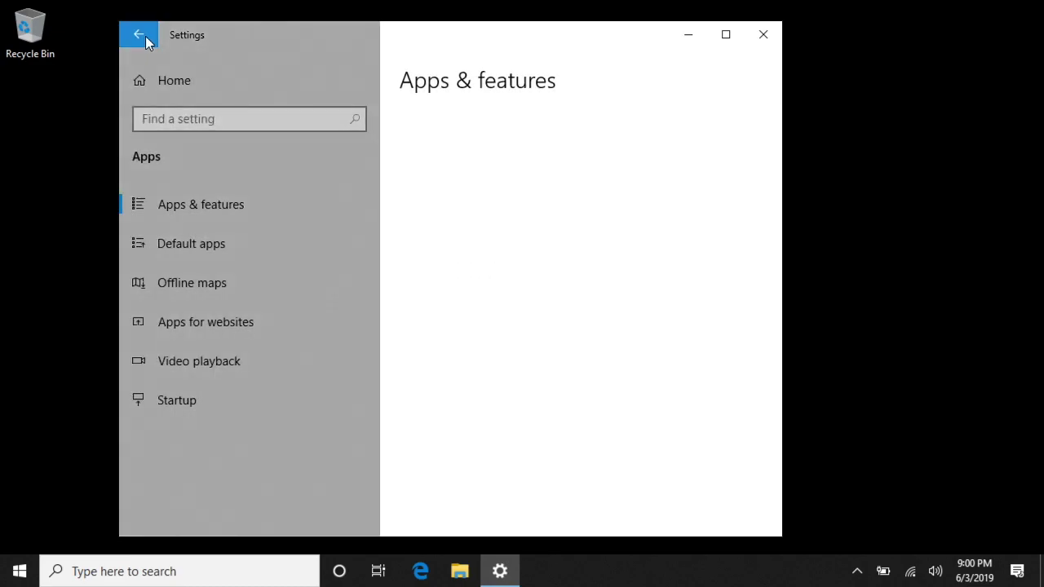
left_click(140, 36)
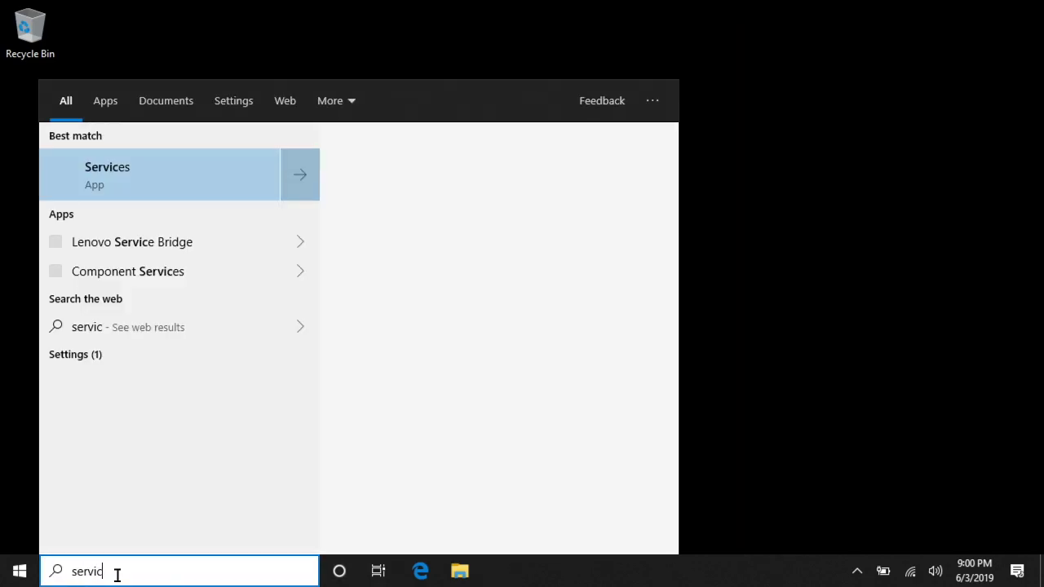
Search for services, open the Services app and start the OpenSSH SSH Server service
type("es")
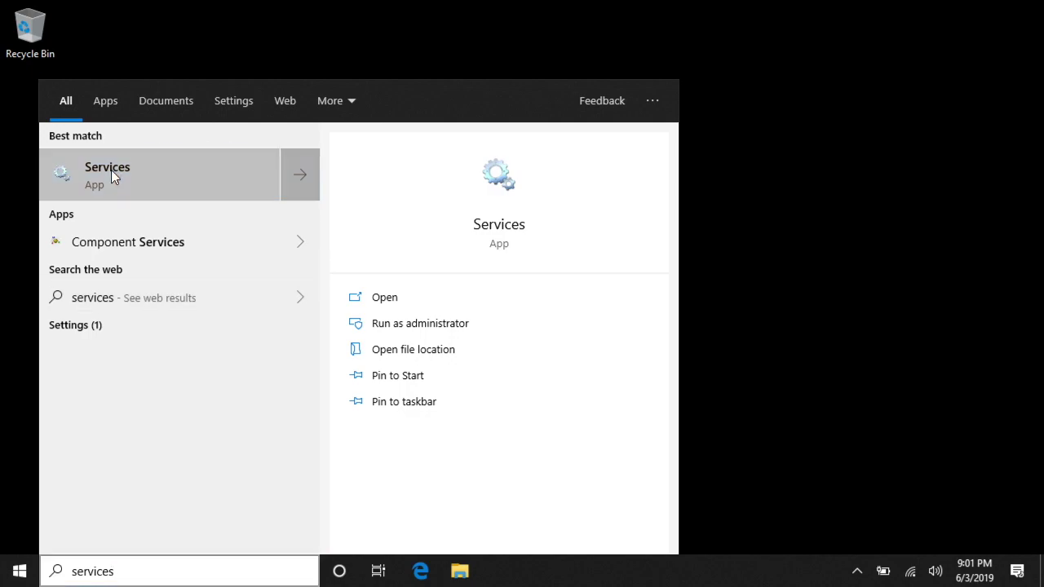
left_click(112, 175)
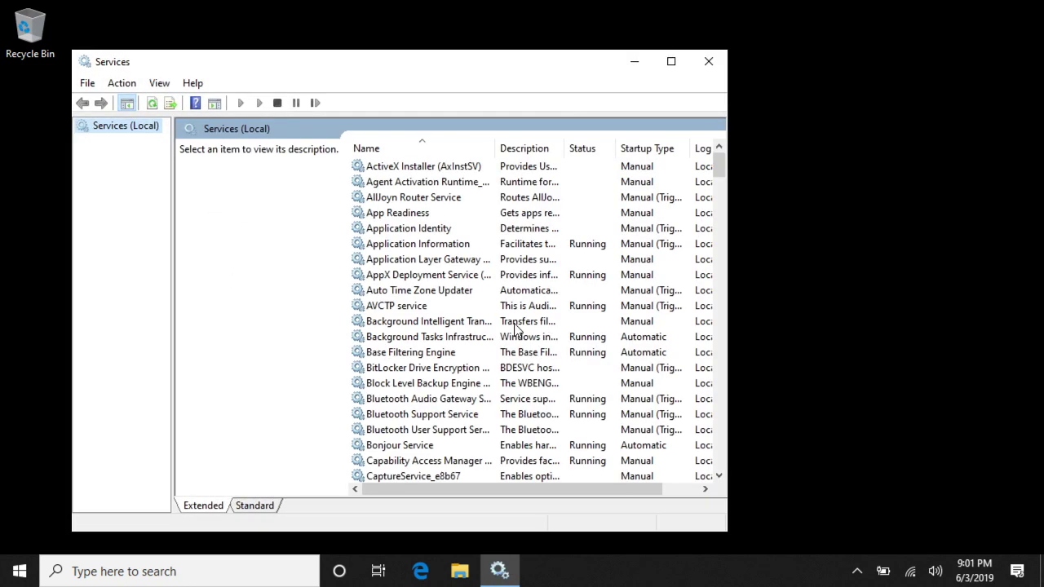
scroll(441, 425, "down", 2)
scroll(441, 425, "down", 11)
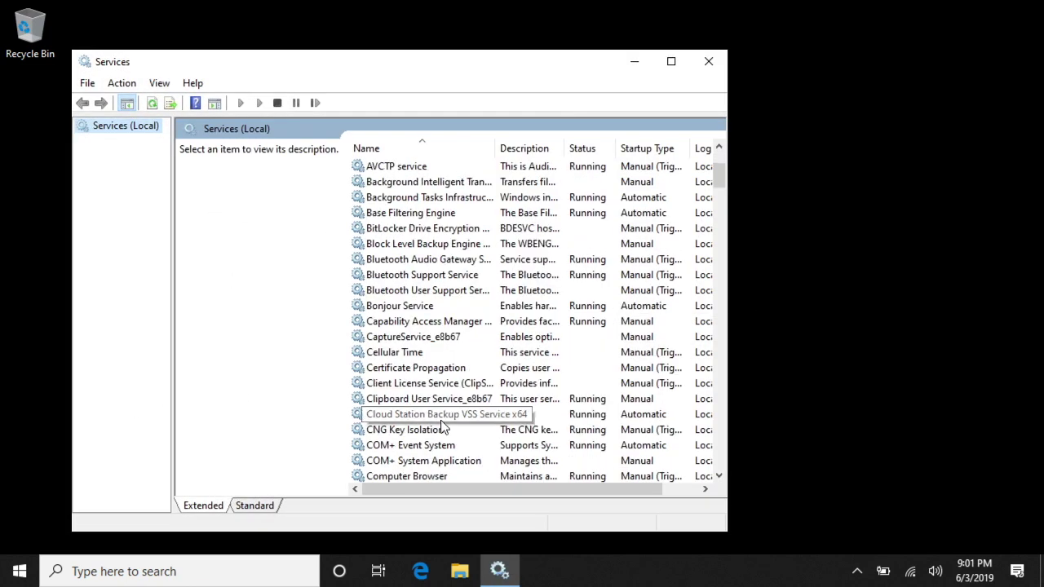
scroll(438, 430, "down", 9)
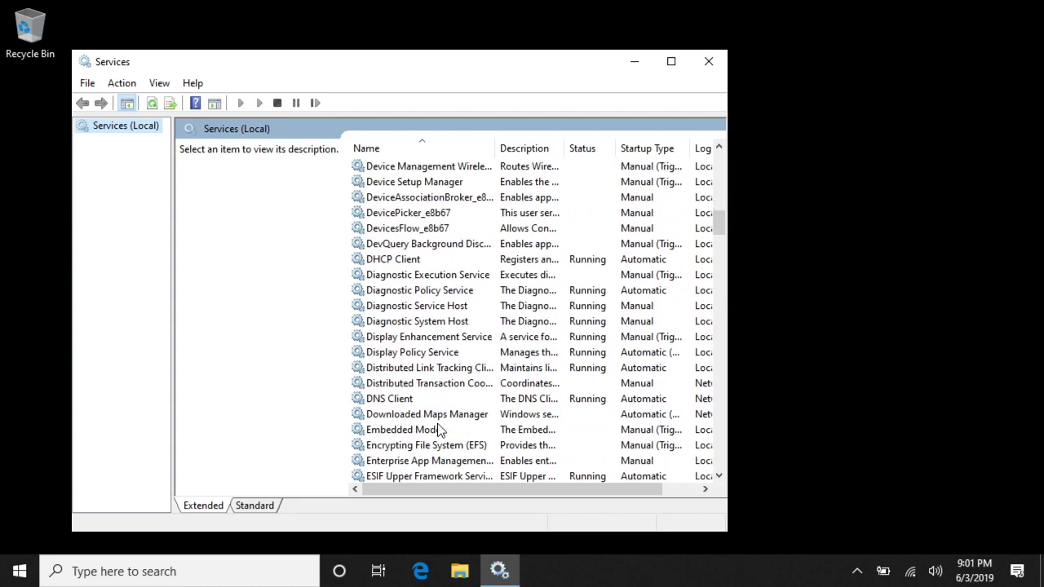
scroll(438, 430, "down", 16)
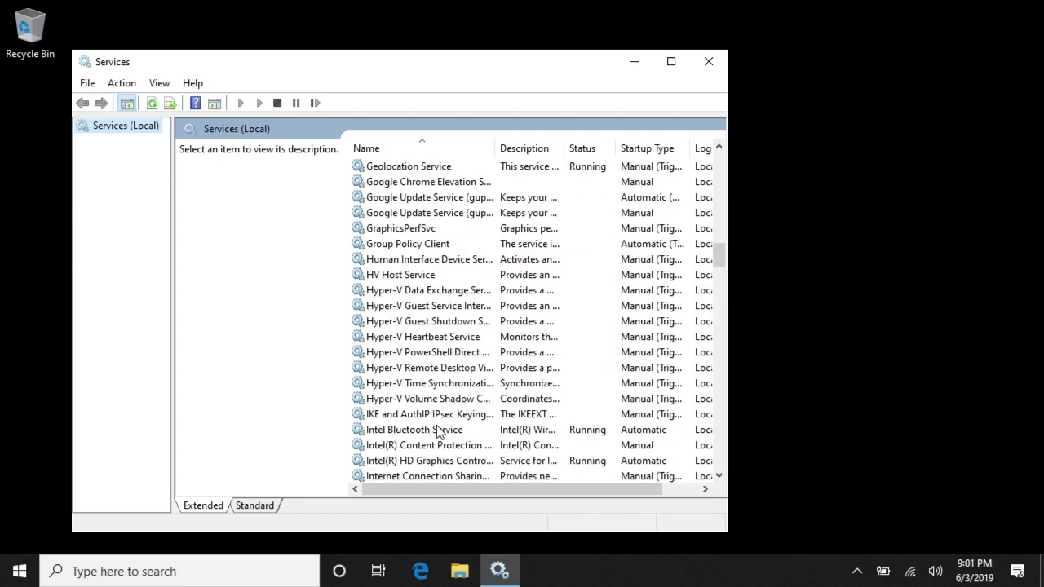
scroll(438, 430, "down", 2)
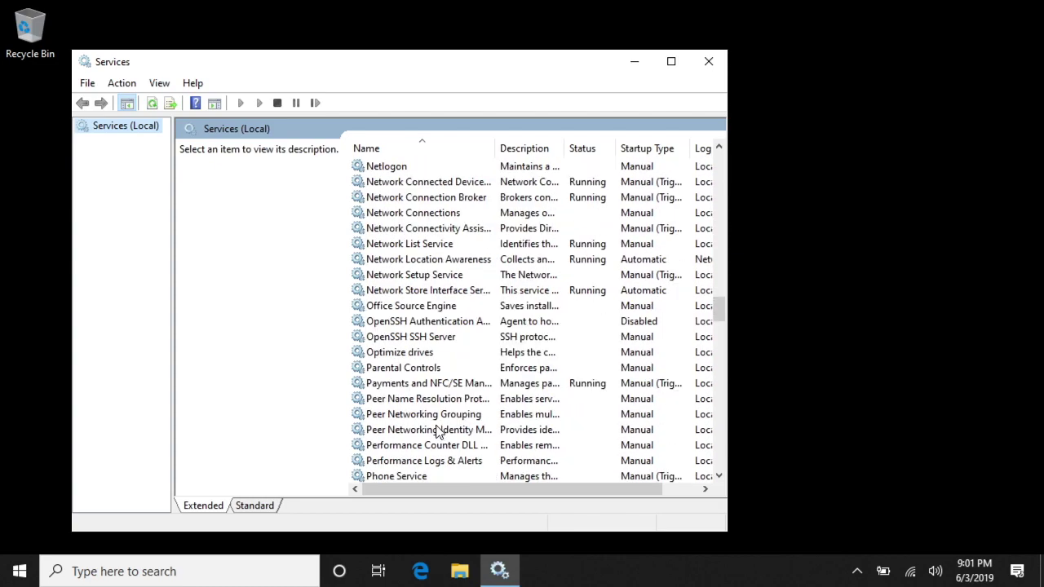
left_click(414, 341)
right_click(414, 341)
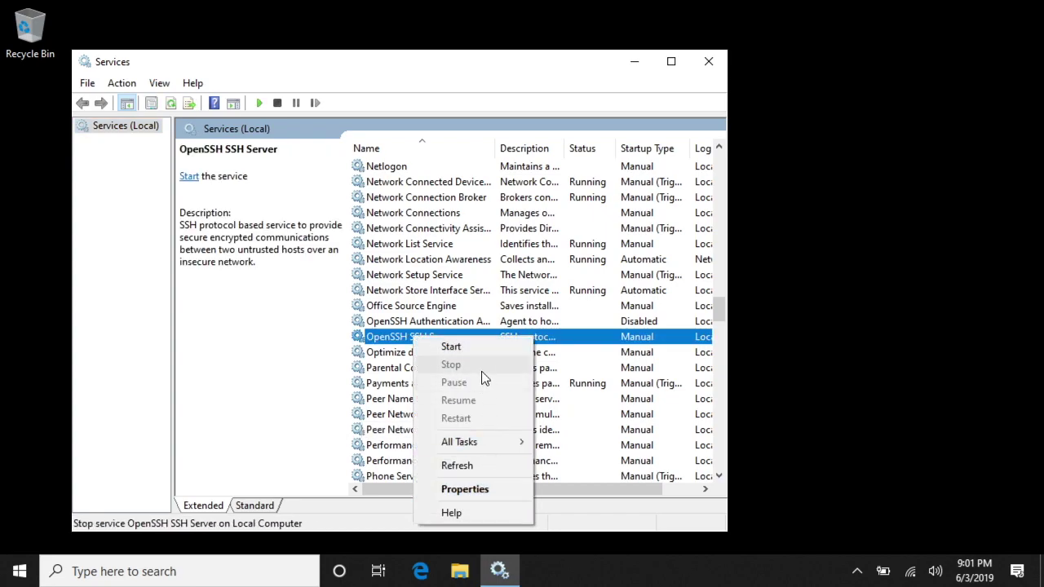
left_click(476, 348)
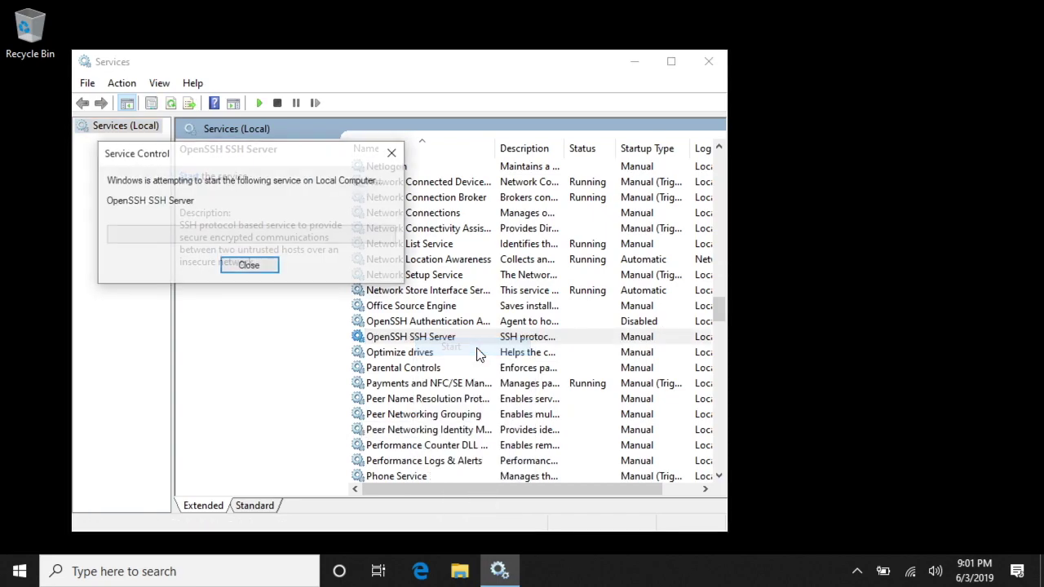
Set the OpenSSH SSH Server service's startup type to Automatic in its properties and apply the change
right_click(410, 340)
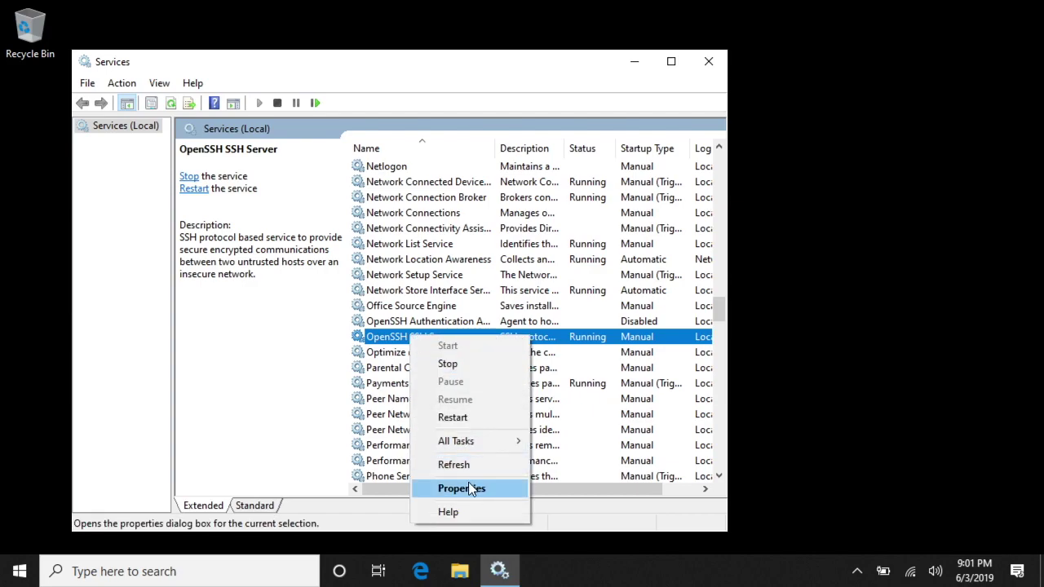
left_click(471, 490)
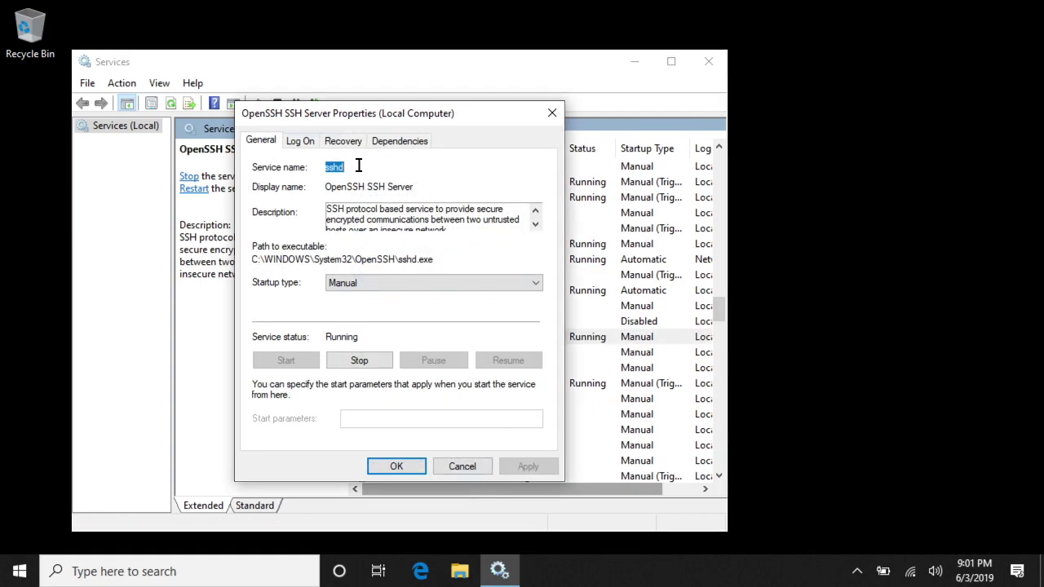
left_click(366, 283)
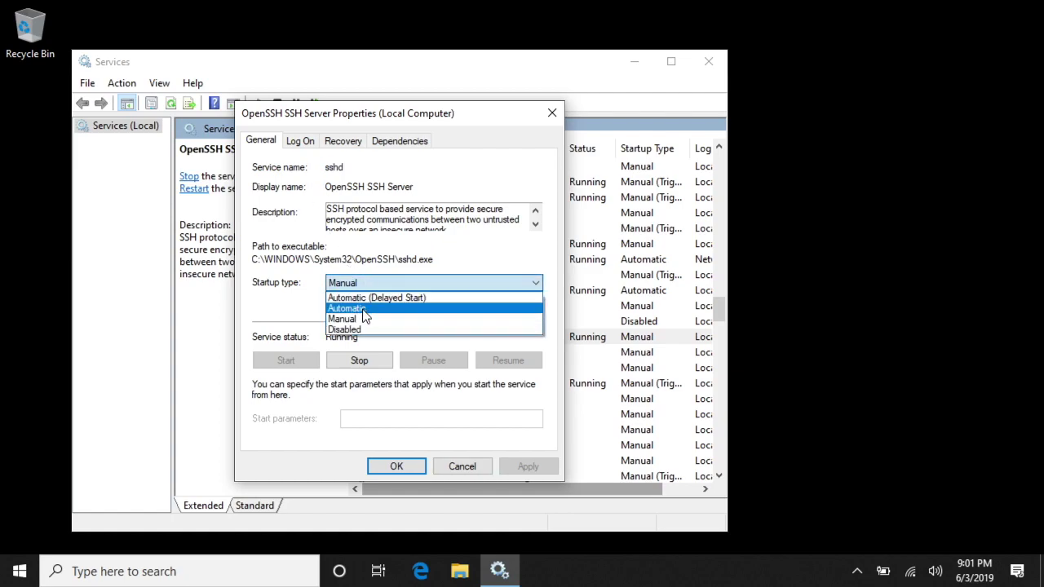
left_click(364, 310)
left_click(532, 466)
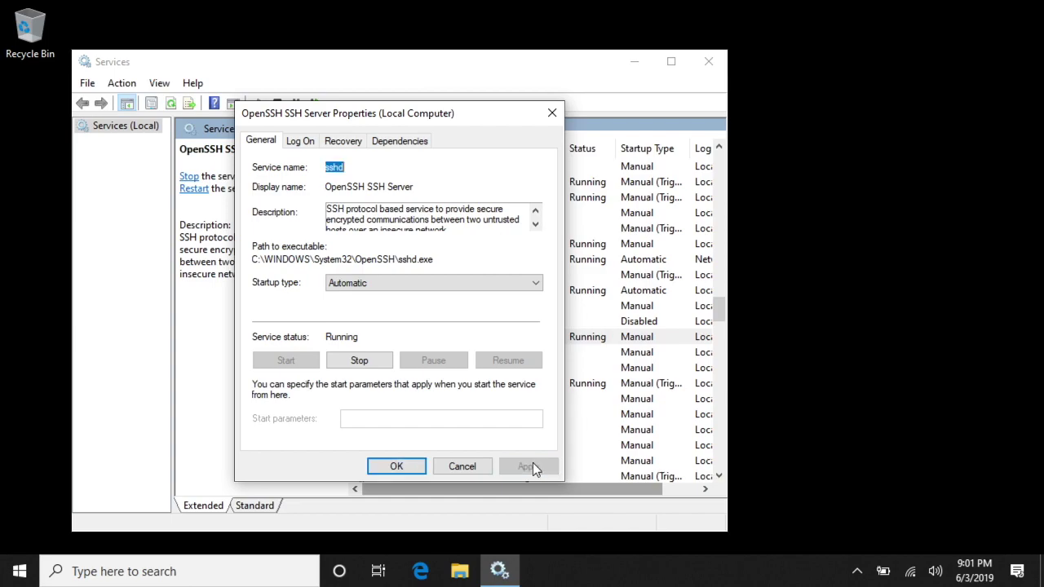
left_click(396, 466)
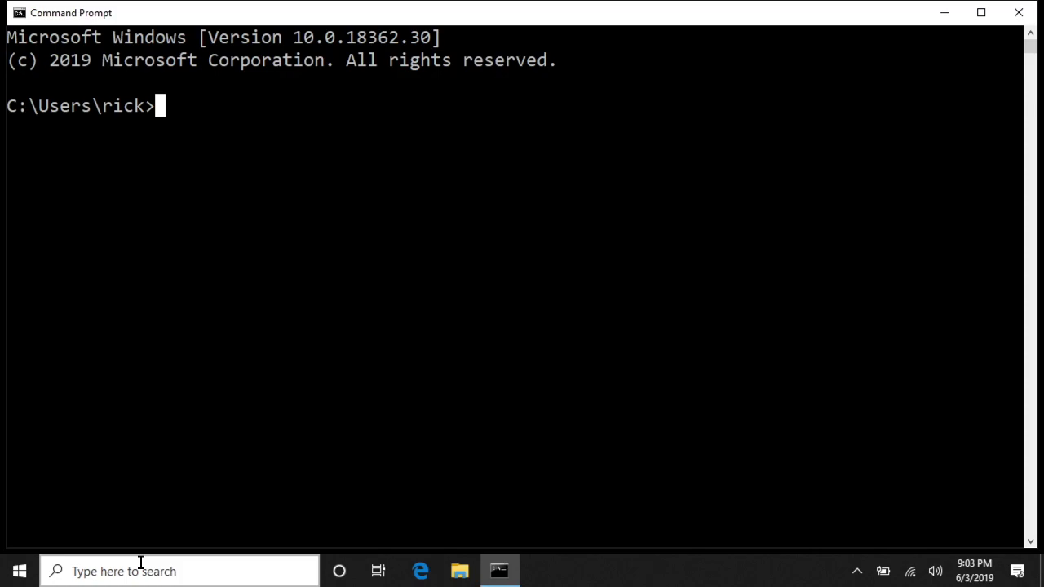
Run ipconfig in Command Prompt and look up the Wi-Fi adapter's IPv4 address
type("ipconfig")
key("Return")
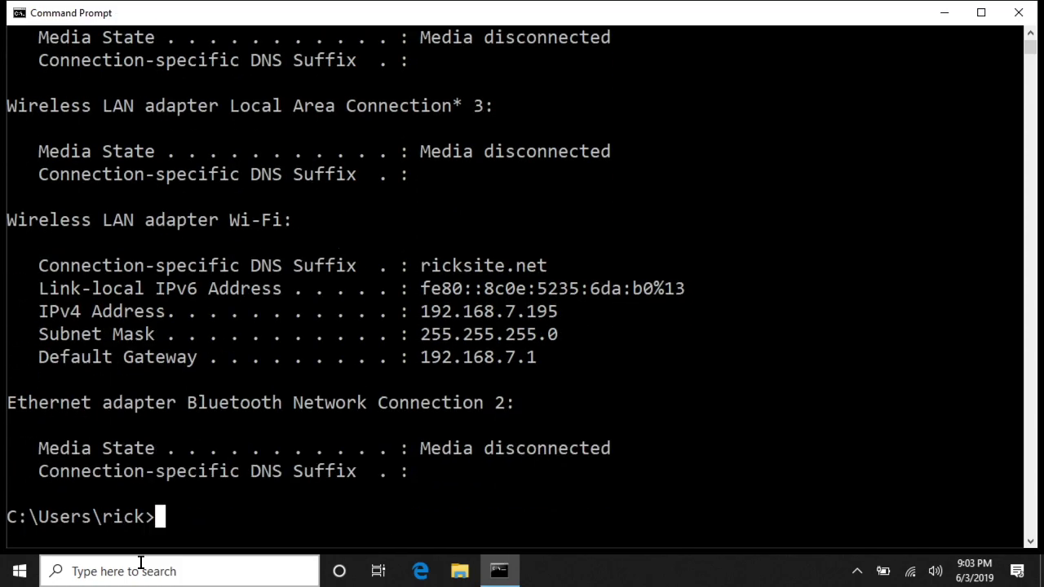
left_click(414, 312)
left_click_drag(415, 312, 449, 311)
left_click(489, 334)
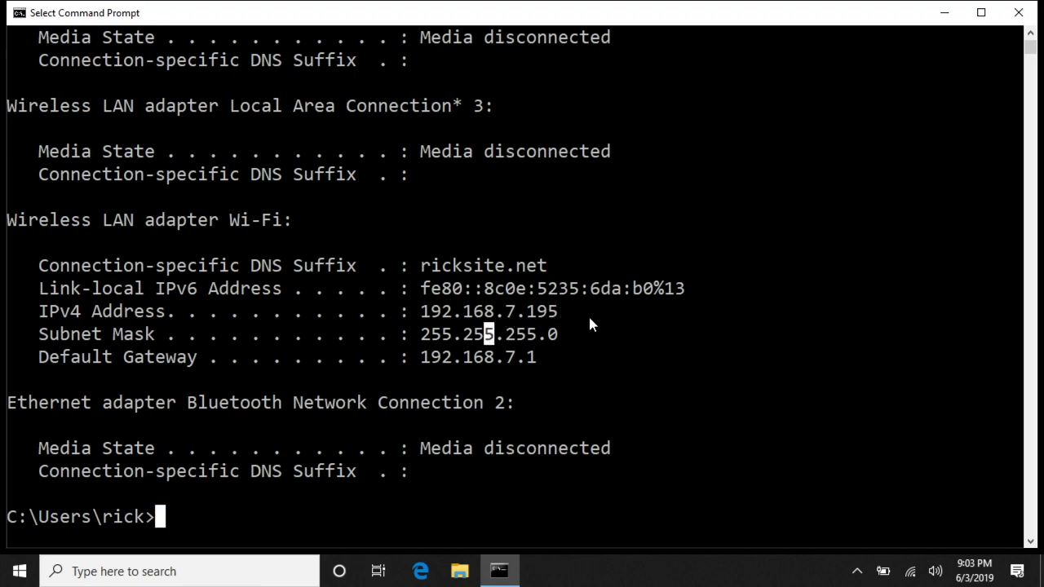
Start an SSH connection to 192.168.7.195 with the account's user name
type("ssh ")
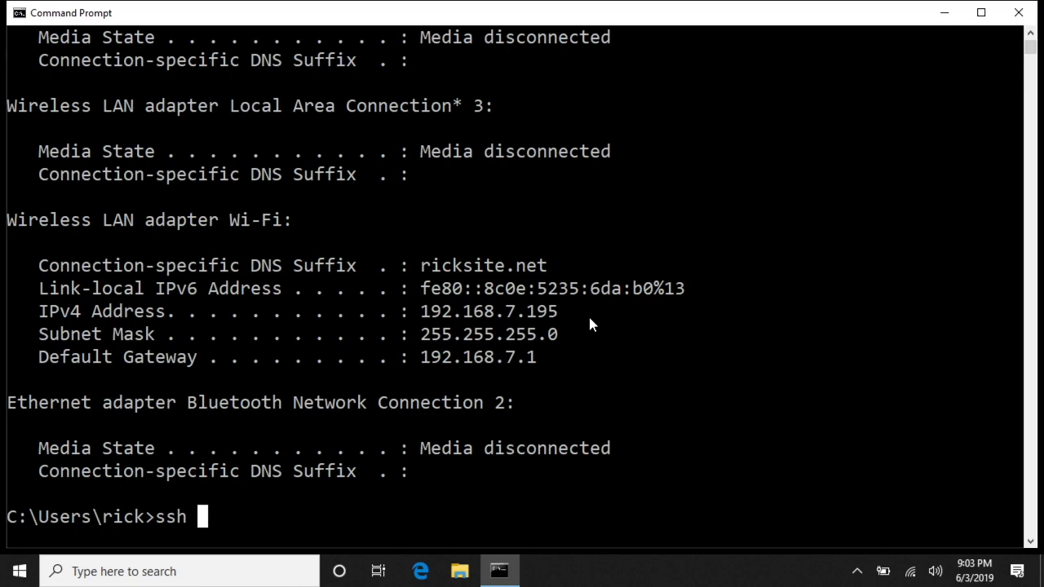
type("rick@1")
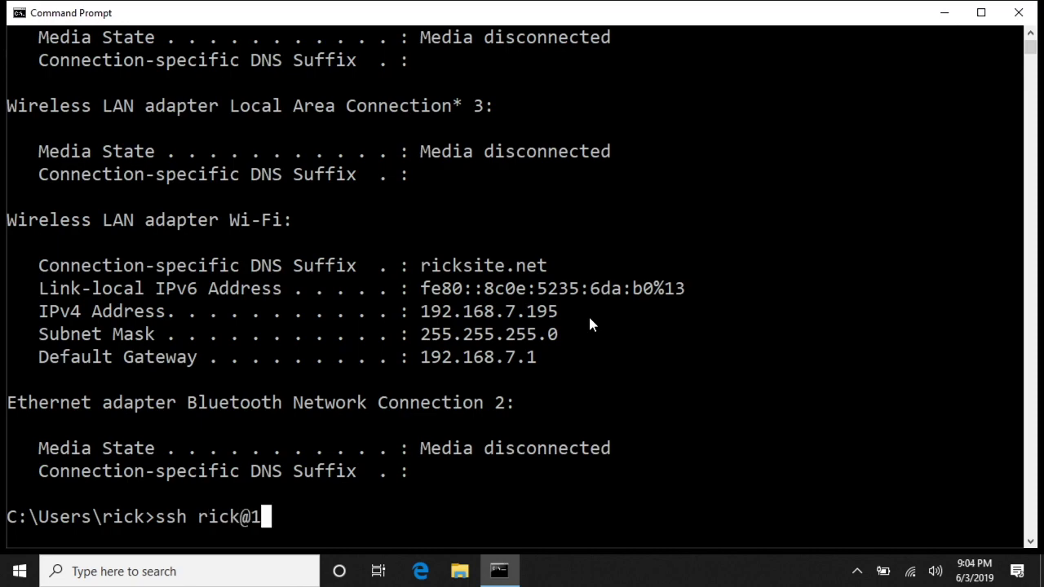
type("92.168.")
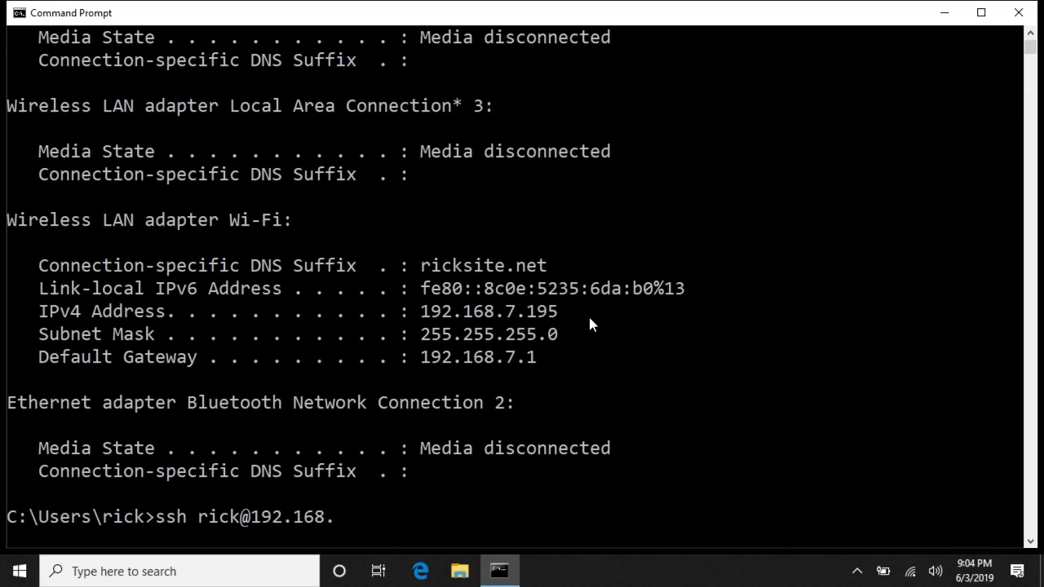
type("7.195")
key("Return")
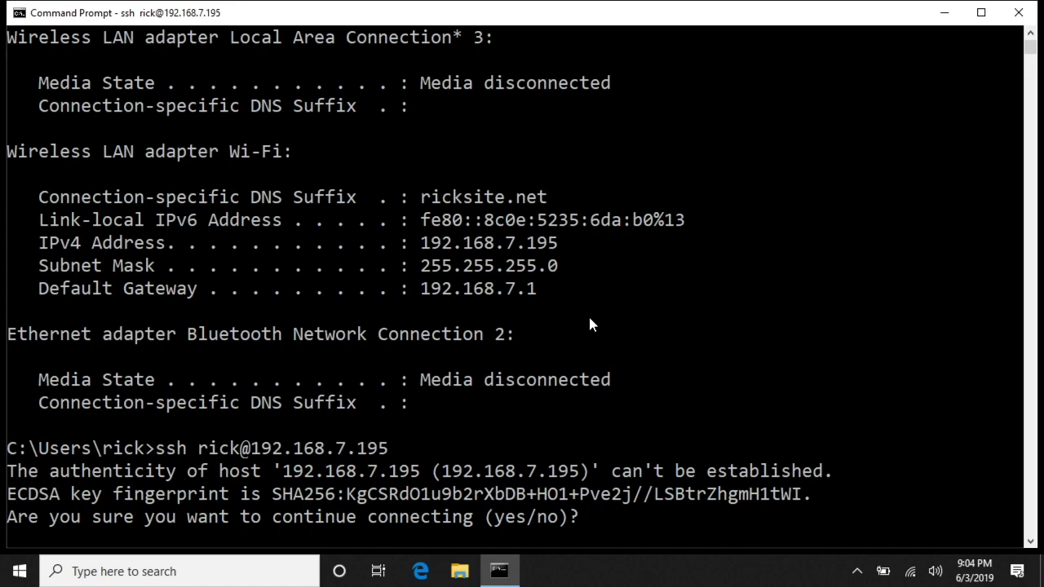
Accept the host's key with yes and enter the account password to log in over SSH
type("yes")
key("Return")
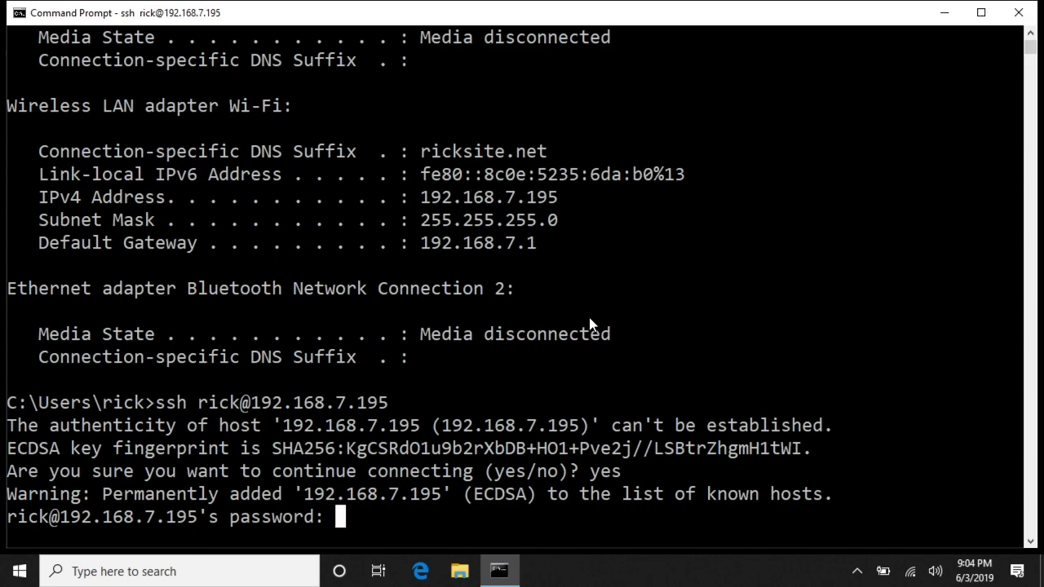
key("Return")
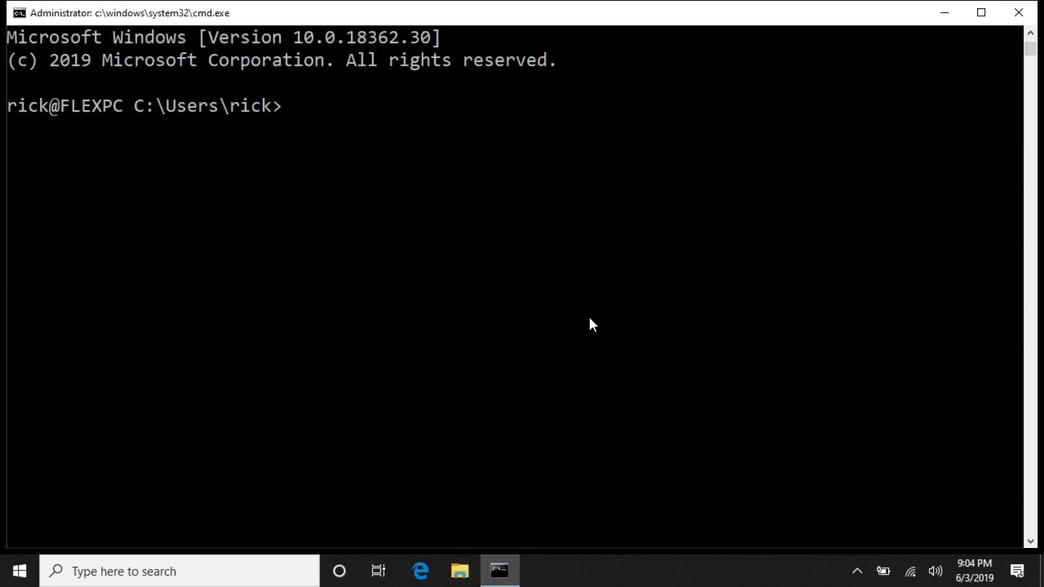
Close the SSH session with the exit command
type("exit")
key("Return")
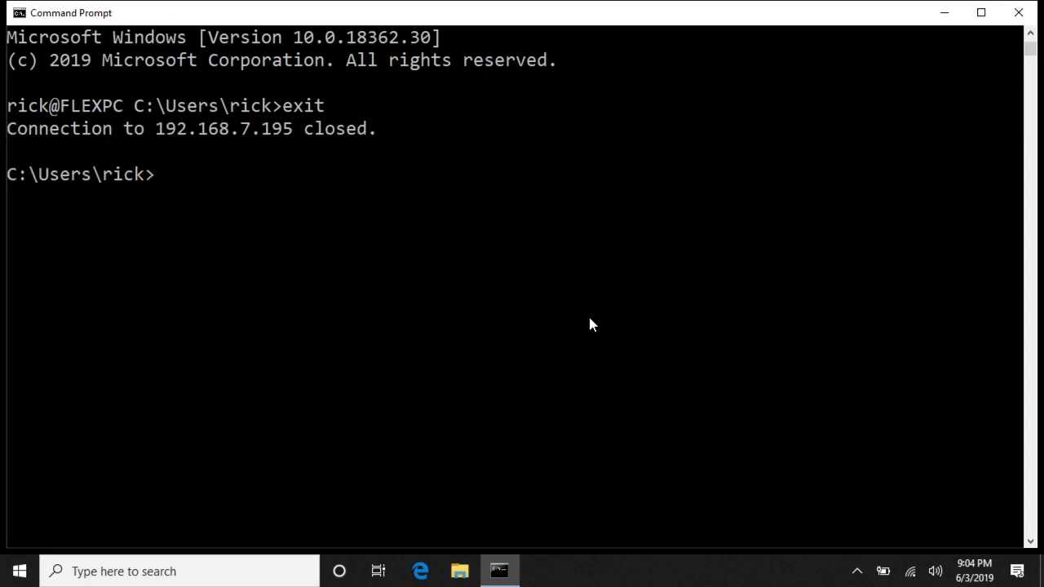